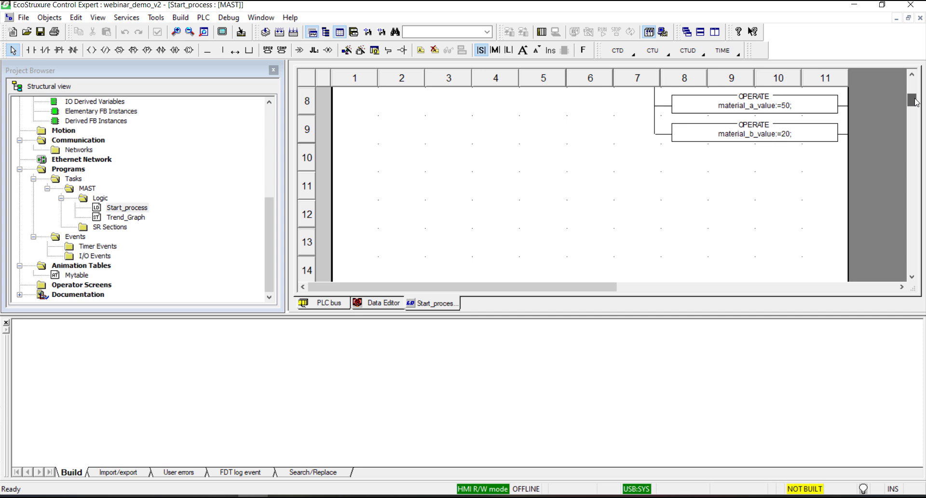
- Review the Trend_Graph structured-text code, then display the PLC bus rack configuration
double_click(135, 217)
scroll(455, 216, down, 2)
scroll(456, 216, up, 2)
drag(267, 226, 270, 126)
click(326, 303)
- Open the CPU Ethernet port's security settings and show Port502 access for subnet 192.168.10.1
click(421, 158)
double_click(421, 158)
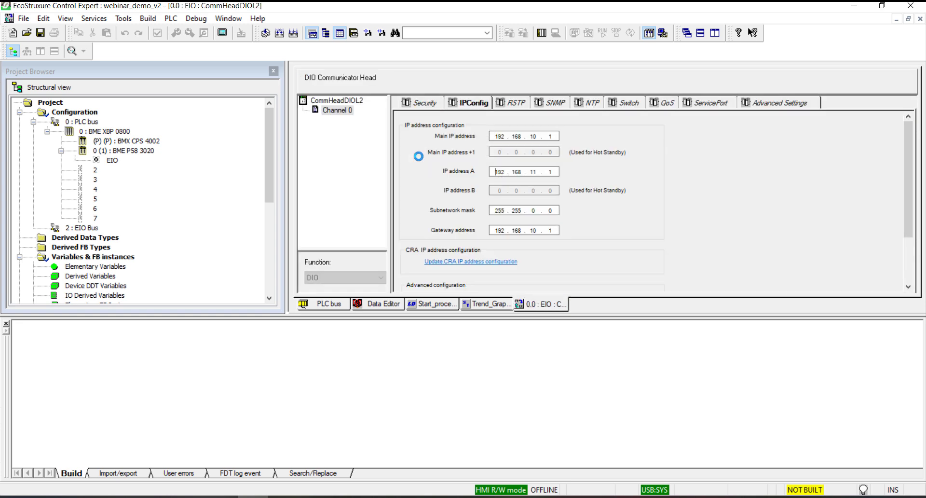
click(426, 103)
drag(908, 178, 908, 195)
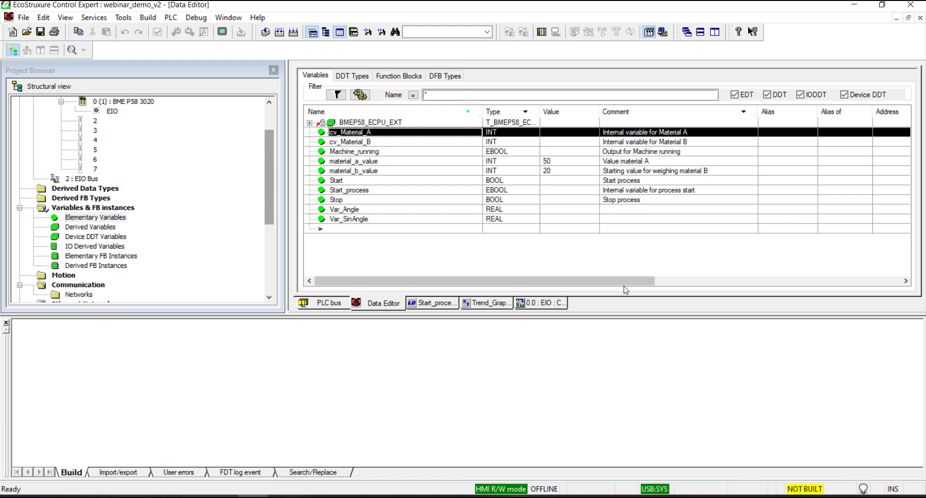
- Resize the Data Editor column and return to the elementary variables list
drag(624, 286, 721, 286)
drag(722, 284, 628, 284)
scroll(145, 202, down, 1)
click(95, 188)
- Enable the Data dictionary under PLC embedded data, apply, and build the project changes
click(124, 19)
click(159, 320)
click(336, 172)
click(549, 118)
click(545, 402)
click(499, 407)
click(280, 33)
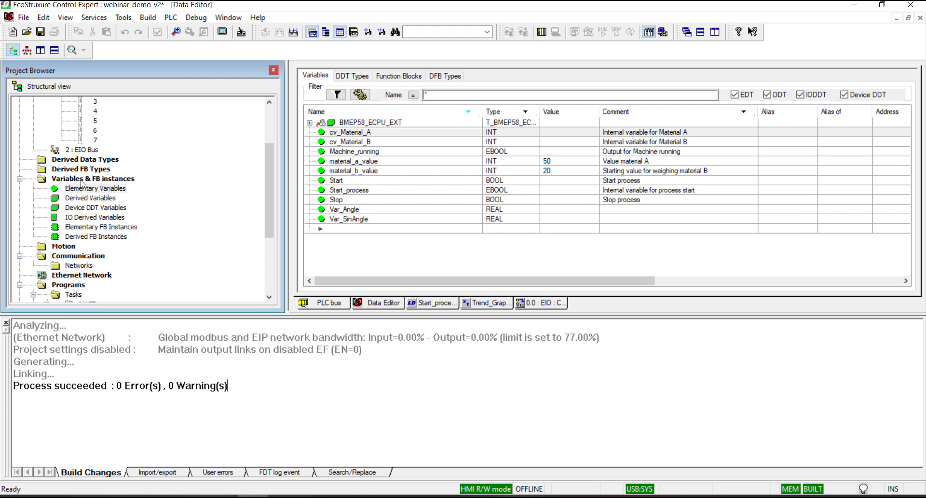
- Export Variables & FB instances as the Data mapping (*.XVM) file MyVarM580
right_click(81, 183)
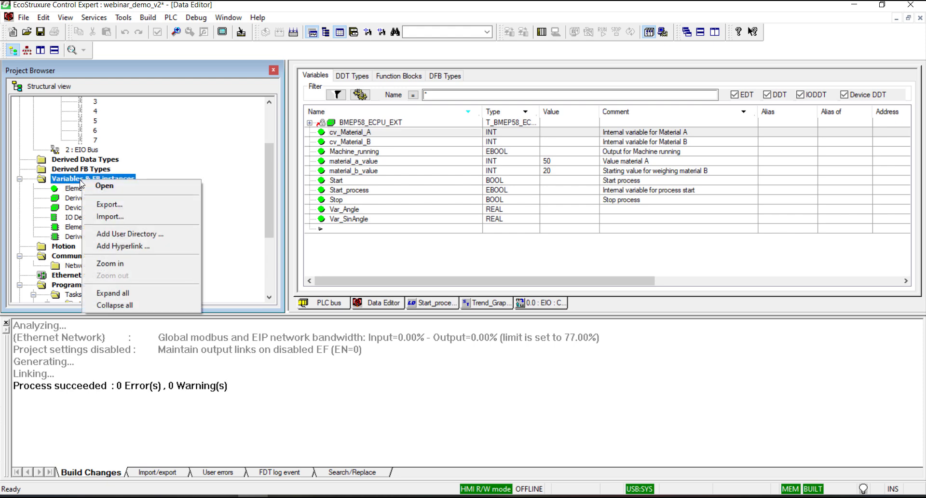
click(129, 207)
click(434, 378)
click(408, 412)
click(383, 359)
text(MyVarM580)
click(557, 362)
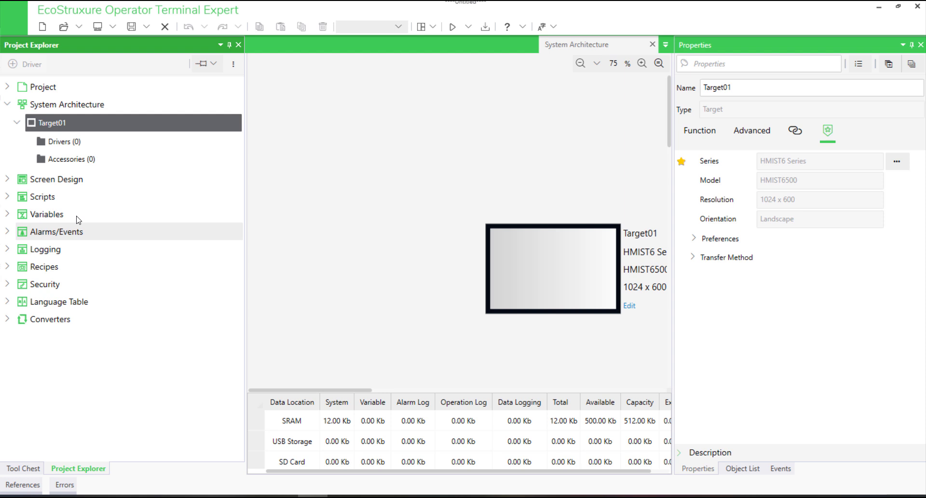
- Add a Schneider Electric Modbus TCP Master driver under Target01's Drivers
click(56, 144)
click(28, 64)
drag(458, 217, 453, 271)
click(338, 254)
click(514, 154)
click(557, 408)
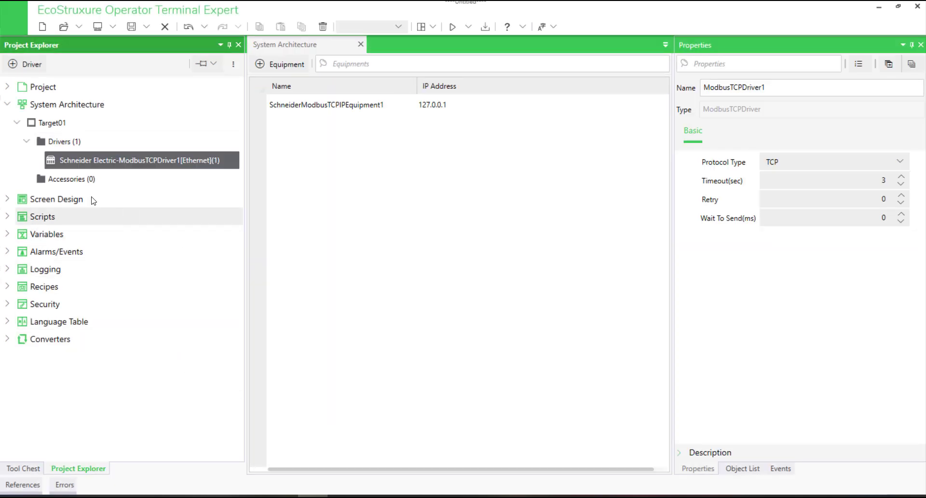
- Rename the driver's equipment to M580 and open the Symbol Link variables editor
click(328, 105)
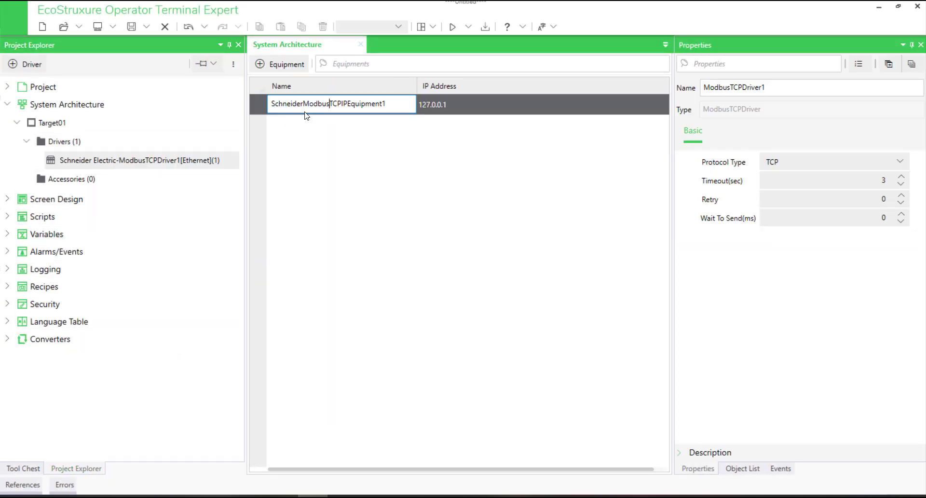
double_click(829, 88)
text(M580)
click(412, 207)
click(4, 237)
double_click(62, 269)
- Import MyVarM580.XVM from Webinar_EOTE_VJD_M580 using the XVM EcoStruxure Control Expert File format
click(77, 63)
click(114, 109)
click(157, 188)
click(201, 131)
click(629, 211)
click(338, 234)
click(422, 266)
click(639, 437)
click(571, 311)
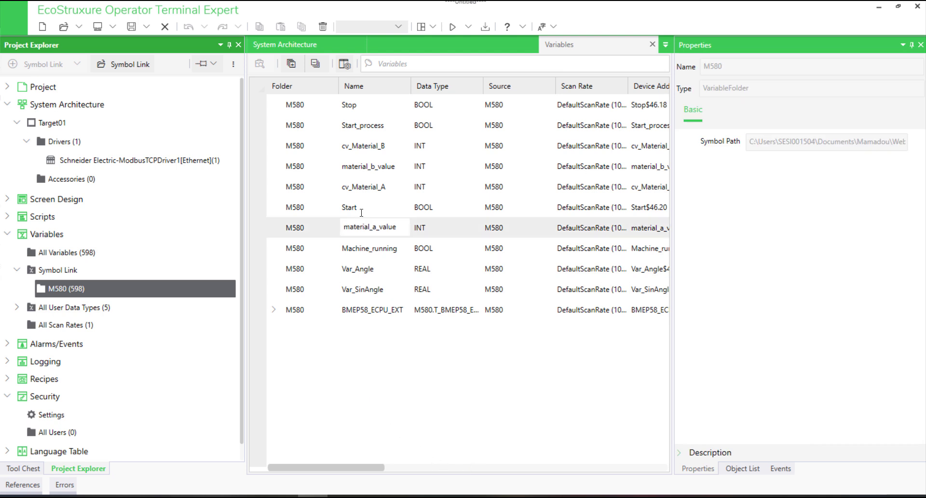
- Open Screen1 and place a Numeric Display and a Text Box from the Favorite objects
click(8, 199)
click(18, 222)
click(88, 238)
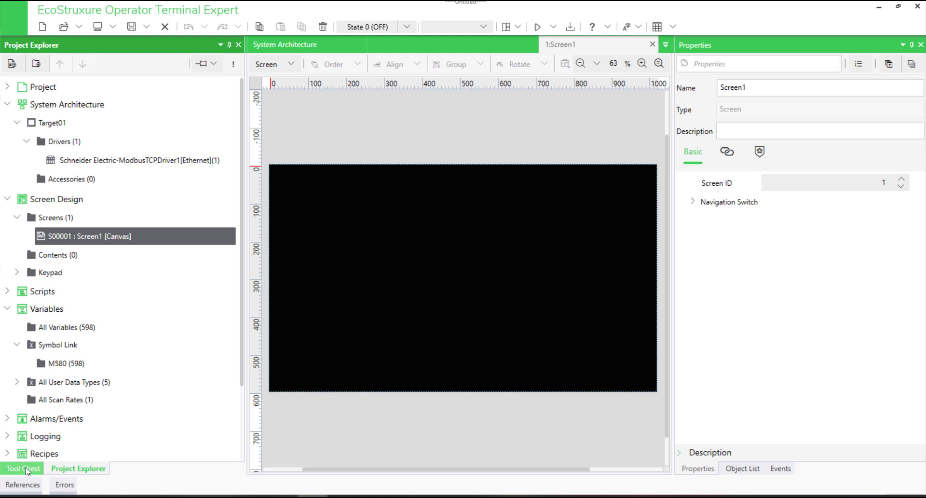
click(23, 468)
click(10, 130)
drag(90, 155, 362, 224)
drag(34, 241, 296, 222)
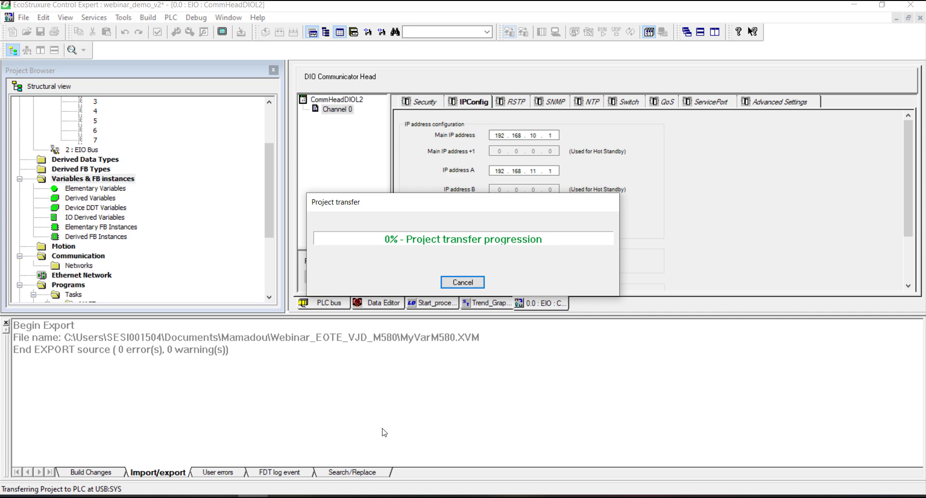
- Confirm putting the PLC into Run mode
click(466, 291)
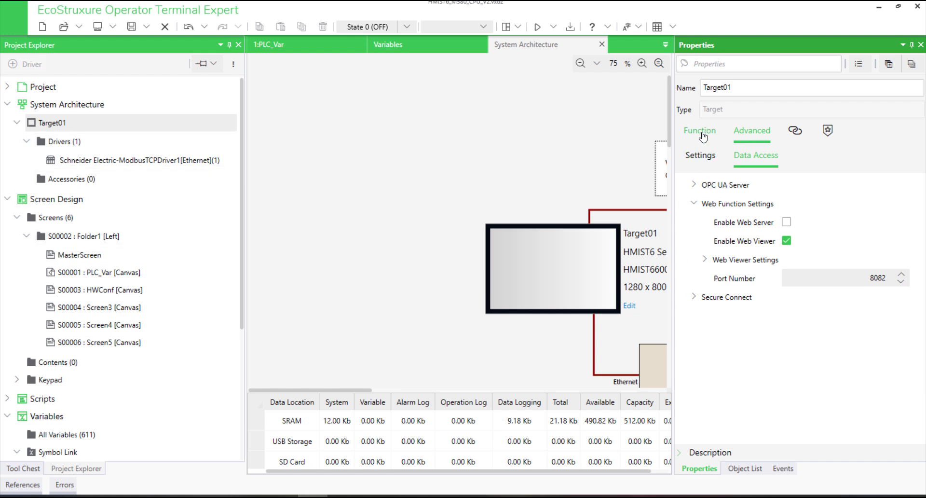
- Show Target01's function settings down to the Ethernet transfer method
click(702, 137)
scroll(754, 359, down, 1)
scroll(755, 359, down, 1)
scroll(706, 424, down, 1)
click(694, 434)
- Save and download the HMI project to 192.168.10.25 with Clear/Overwrite All
click(570, 28)
click(508, 302)
click(518, 325)
click(520, 206)
click(510, 331)
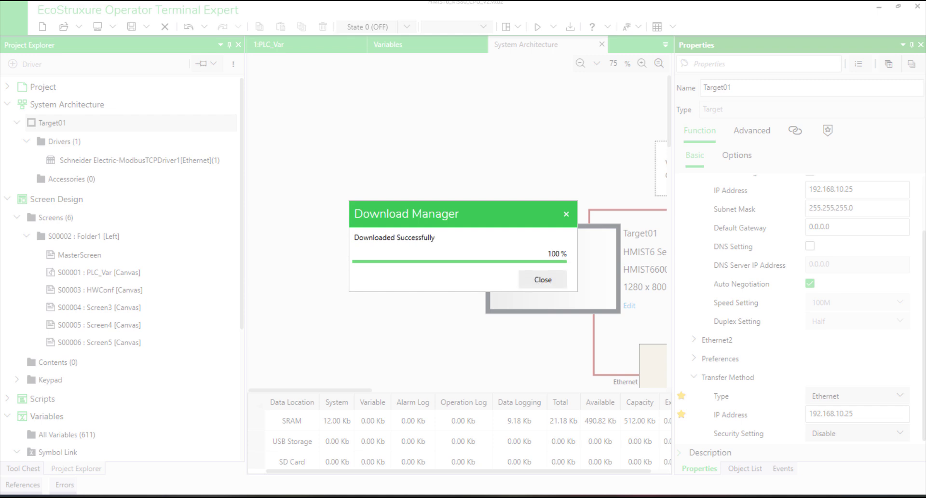